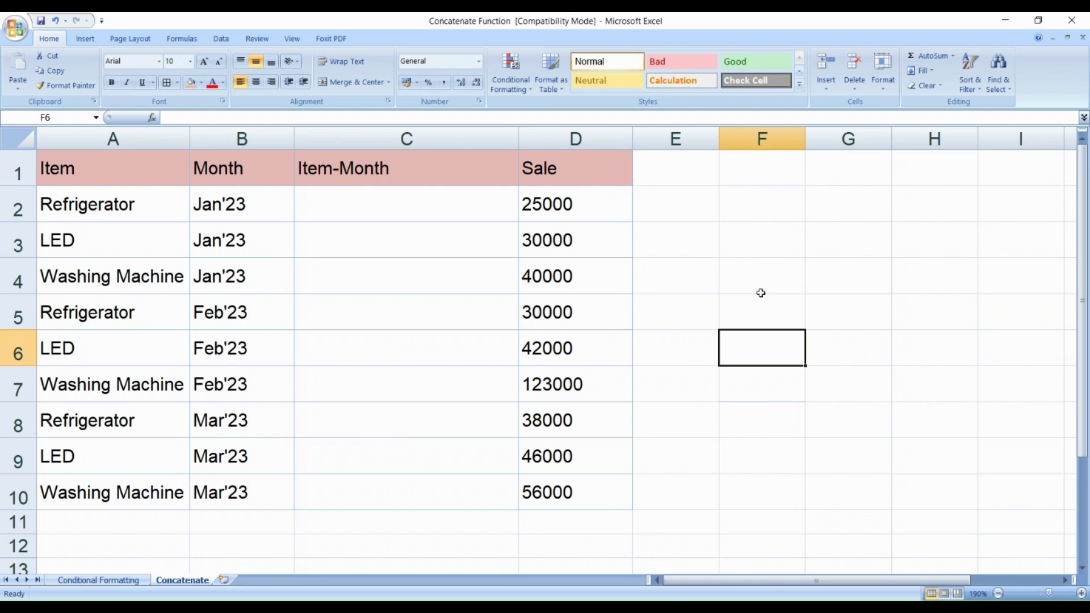
# Examine the Item, Month and Sale headings and the entries in rows 2 and 3 of the sales table.
pyautogui.click(139, 174)
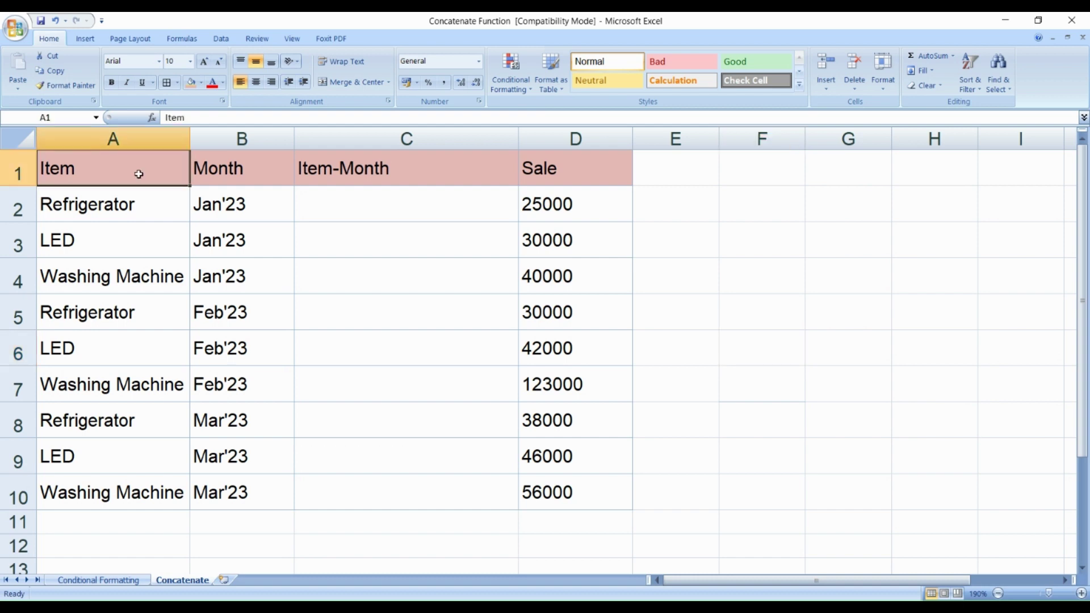
pyautogui.click(234, 174)
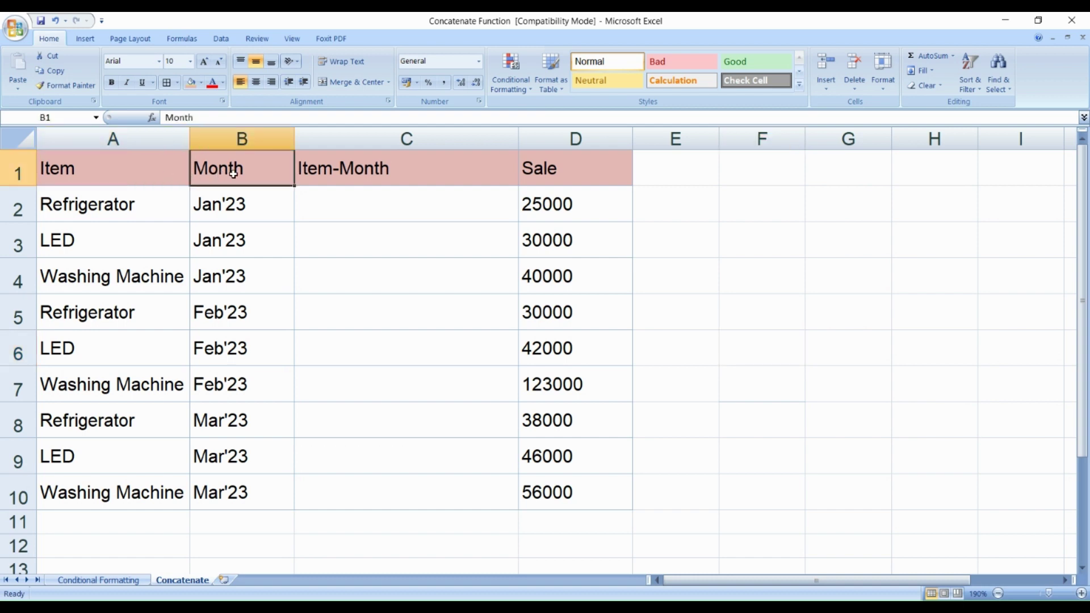
pyautogui.click(559, 180)
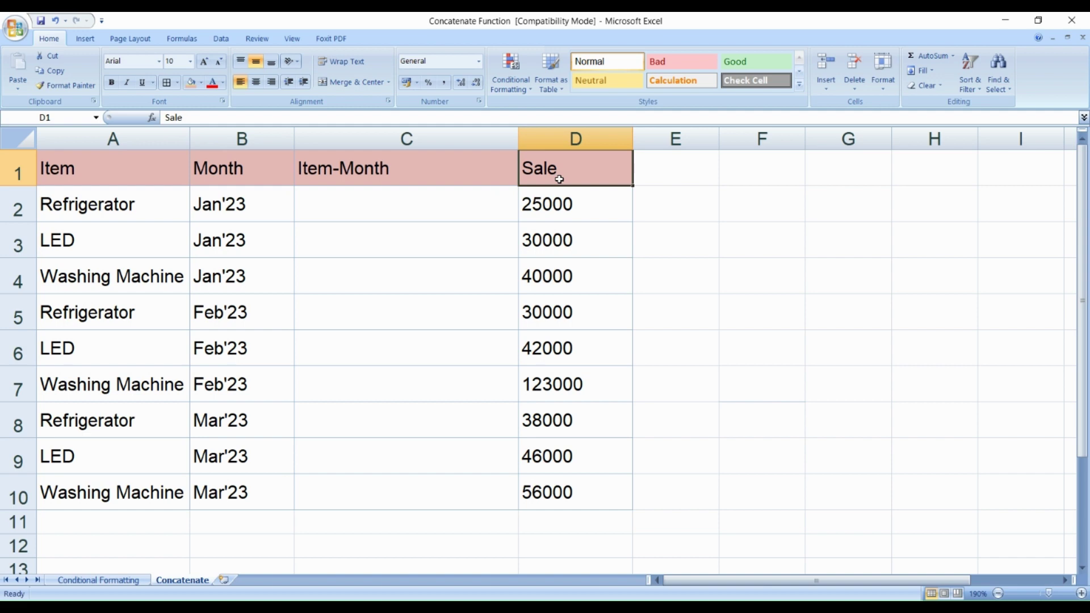
pyautogui.click(136, 207)
pyautogui.click(233, 210)
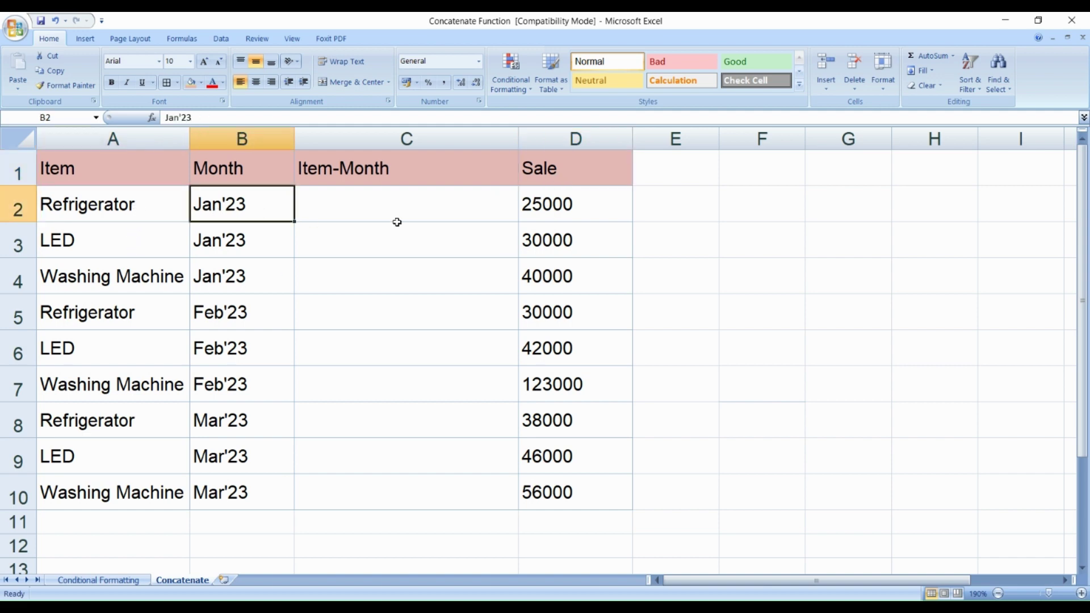
pyautogui.click(585, 215)
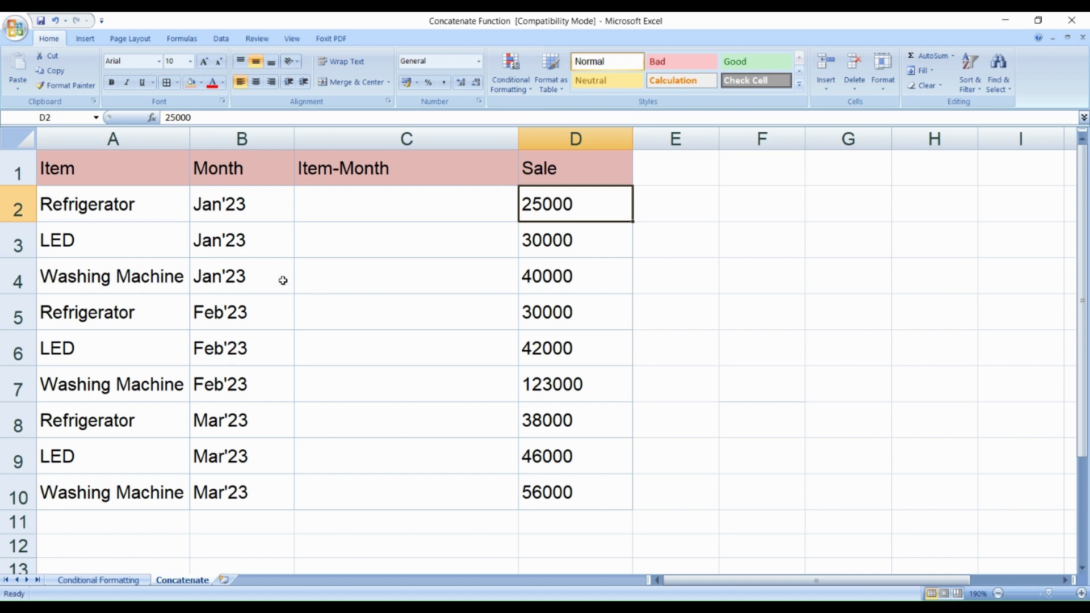
pyautogui.click(140, 251)
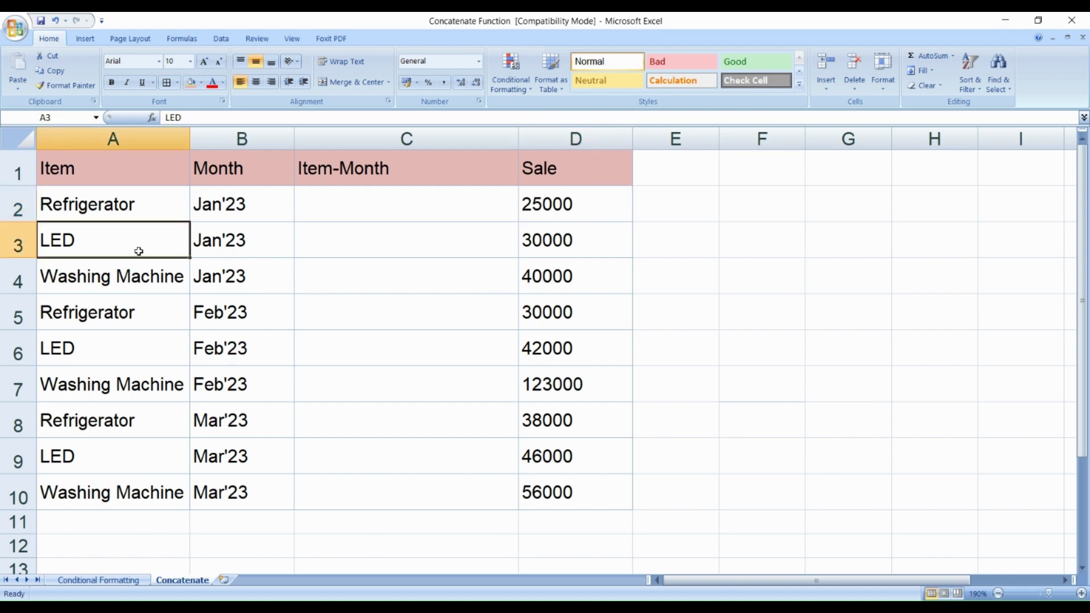
pyautogui.click(229, 247)
pyautogui.click(548, 249)
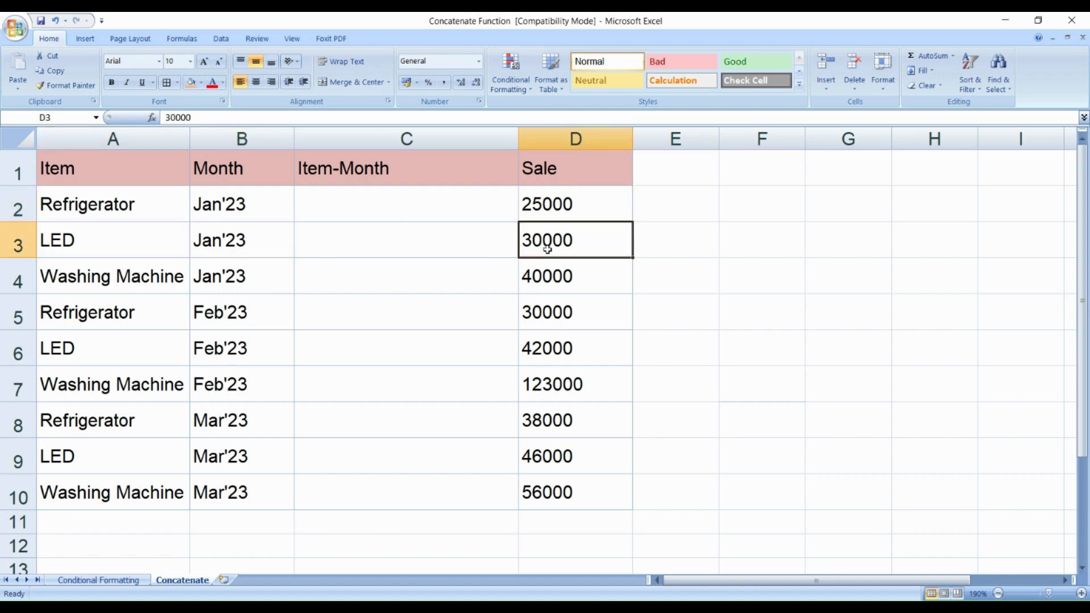
# Compare the repeated item names in column A and look at the item and month pair in A2:B2.
pyautogui.click(138, 205)
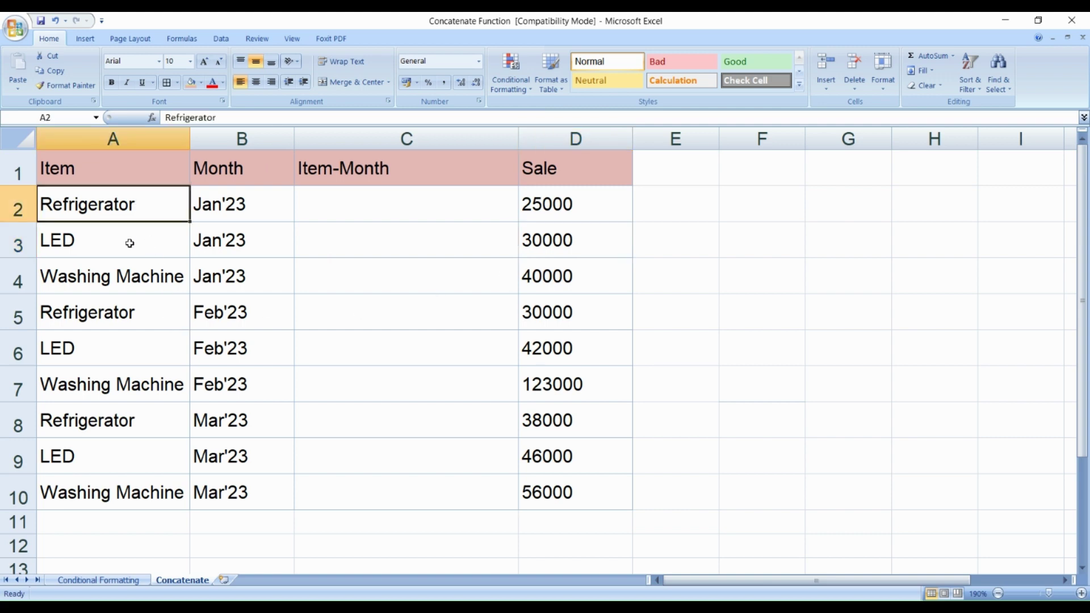
pyautogui.click(130, 243)
pyautogui.click(137, 281)
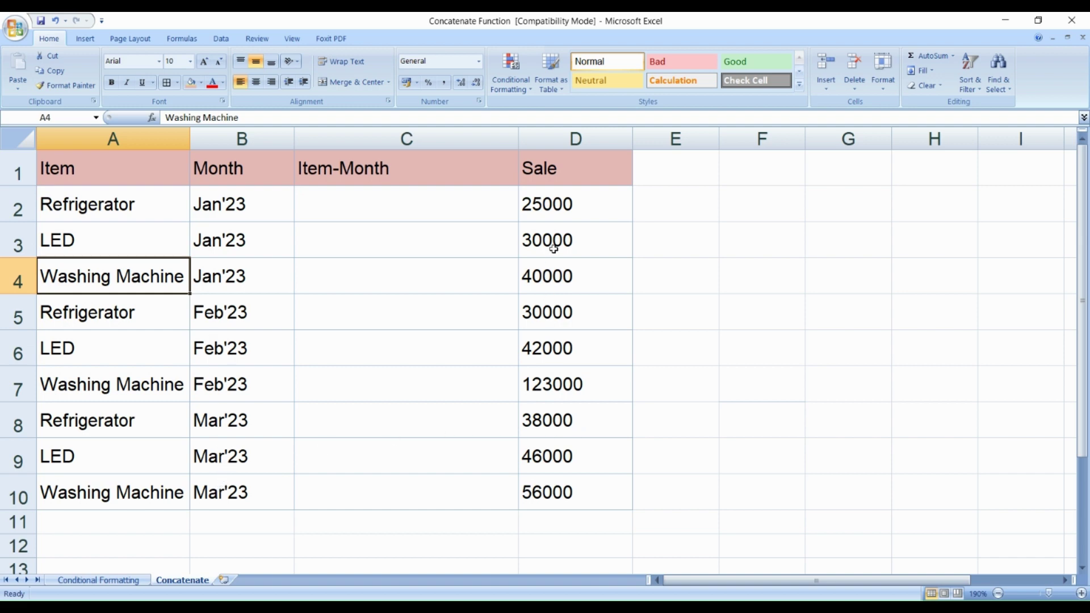
pyautogui.click(122, 220)
pyautogui.click(113, 317)
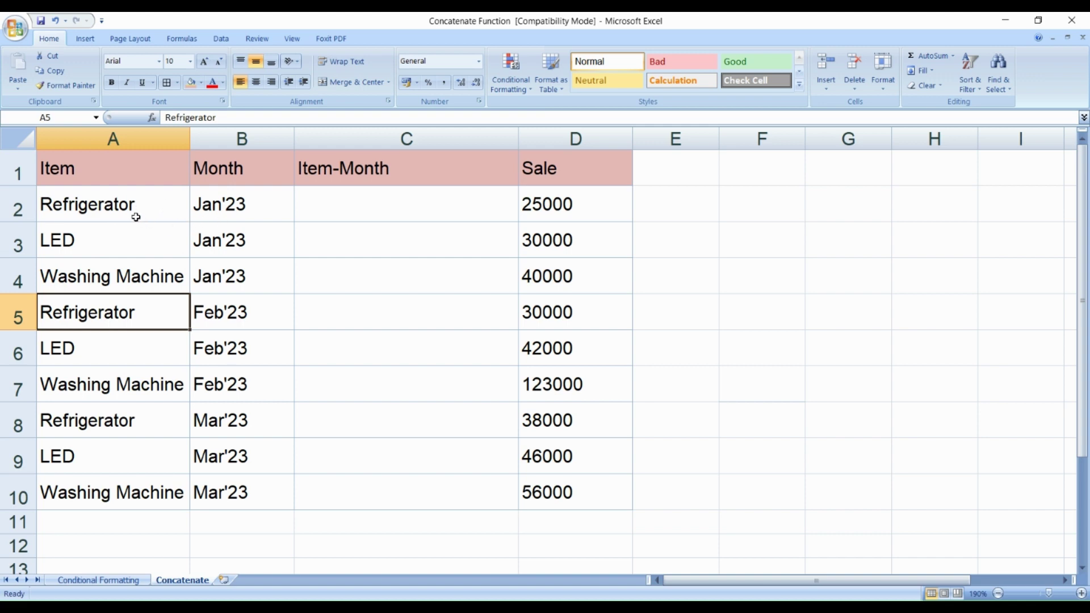
pyautogui.click(162, 211)
pyautogui.click(231, 210)
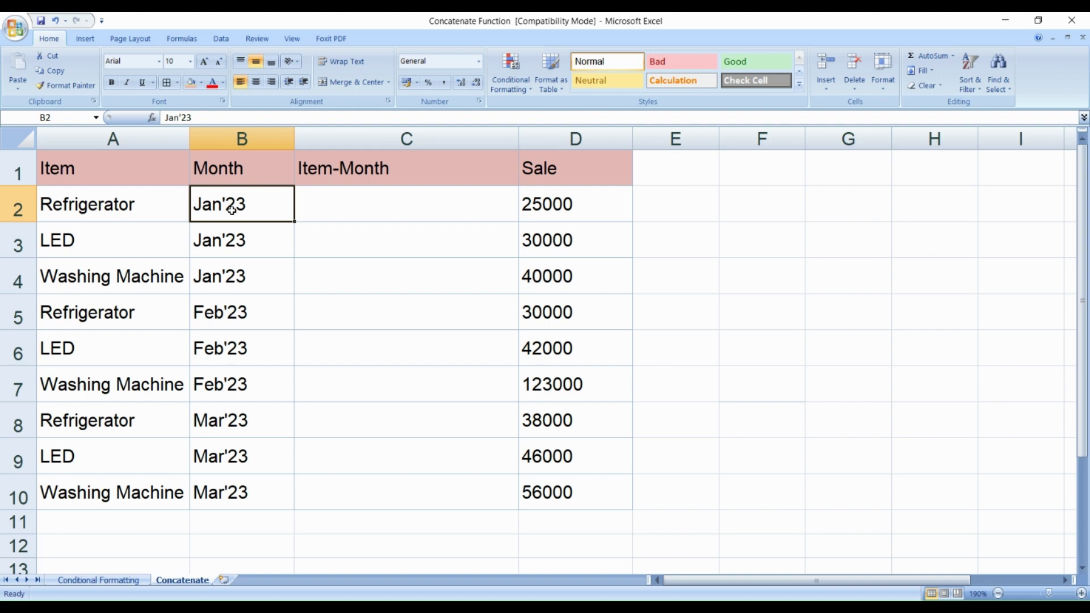
pyautogui.moveTo(141, 216); pyautogui.dragTo(238, 216)
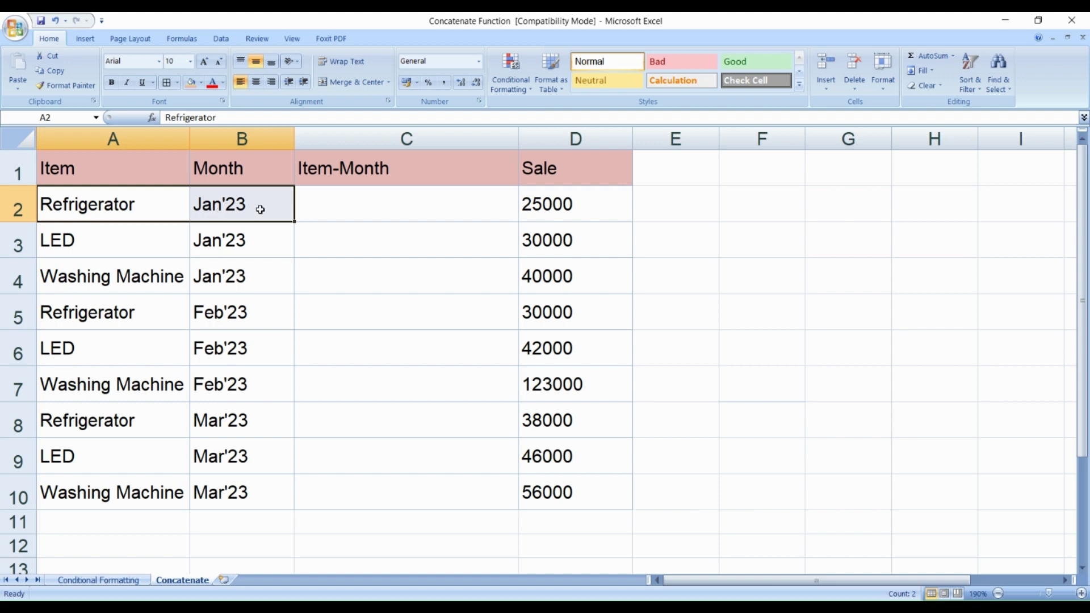
# Search for the Concatenate function and insert it into cell C2 under Item-Month.
pyautogui.click(371, 210)
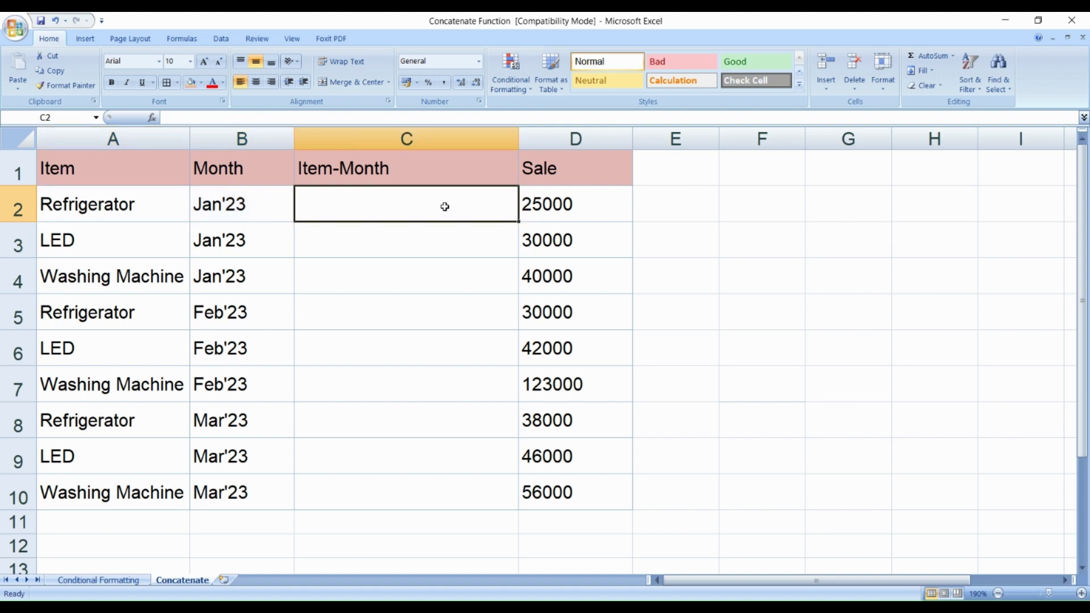
pyautogui.click(153, 118)
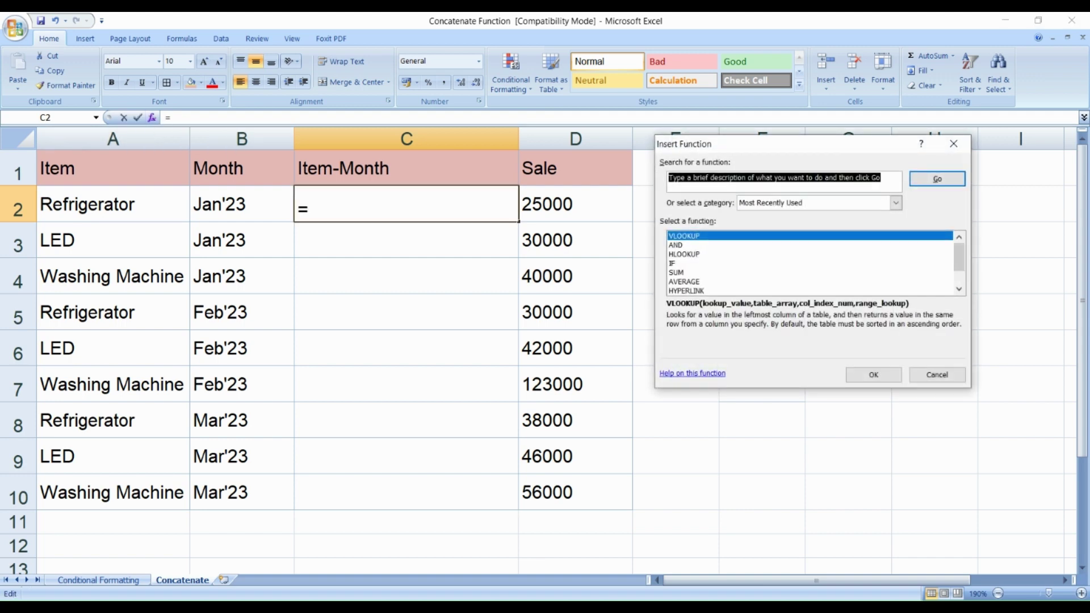
pyautogui.write('Conca')
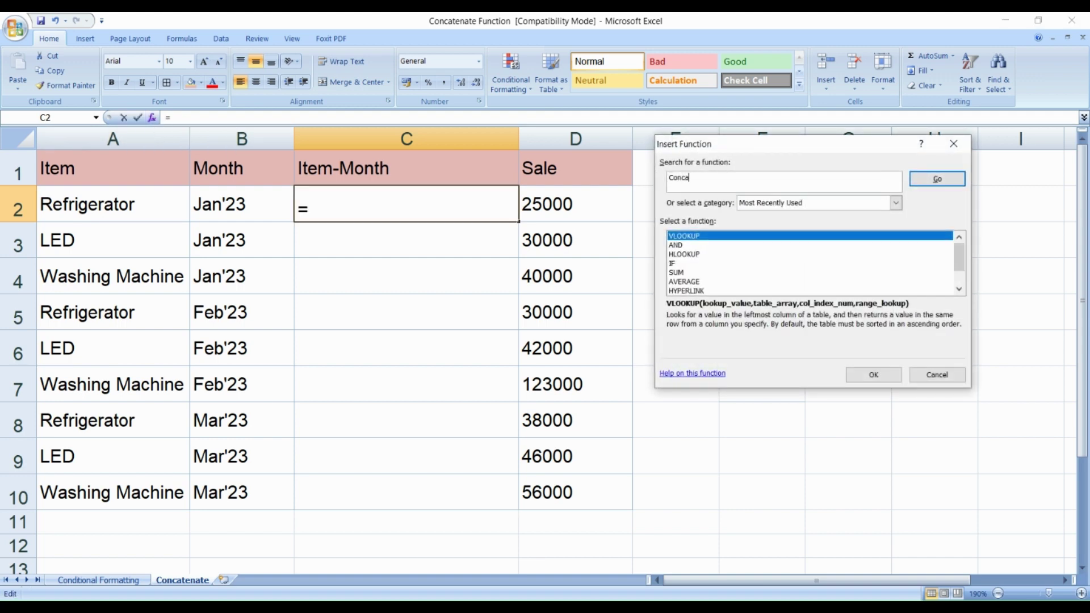
pyautogui.write('tenate')
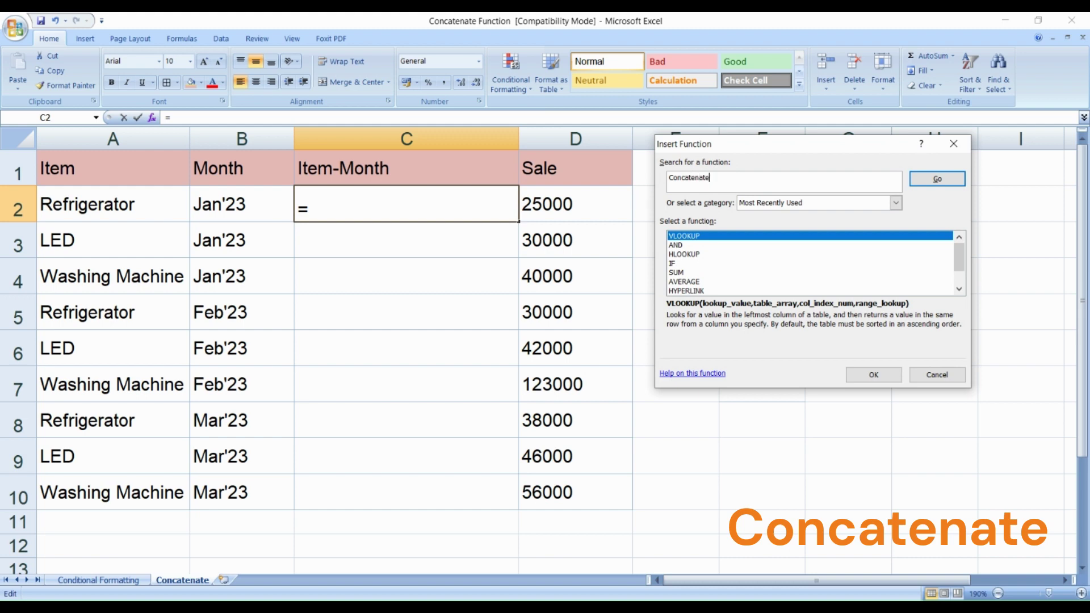
pyautogui.click(937, 179)
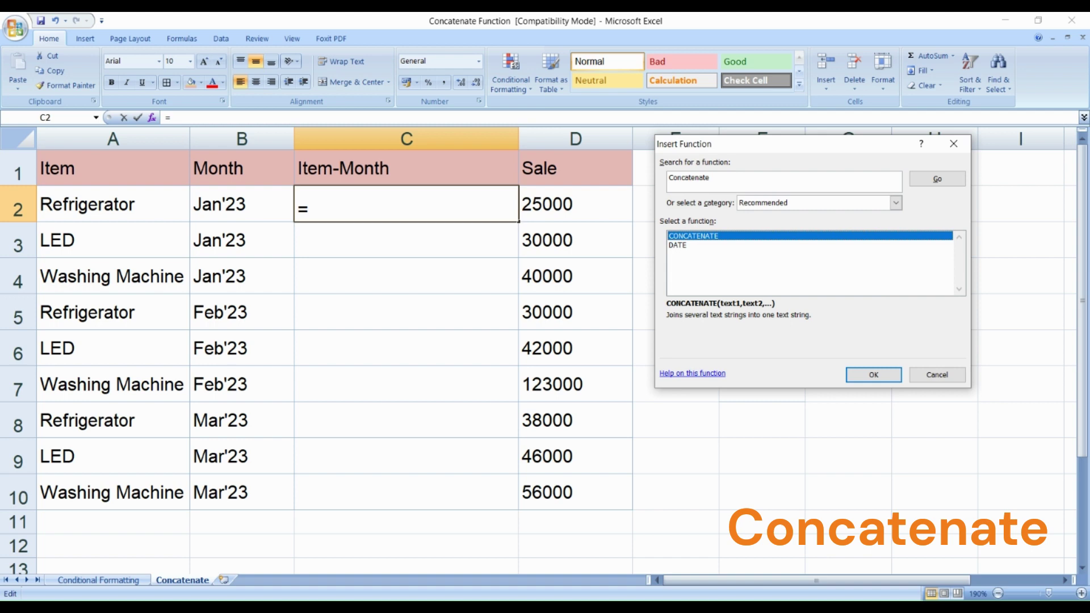
pyautogui.press('Return')
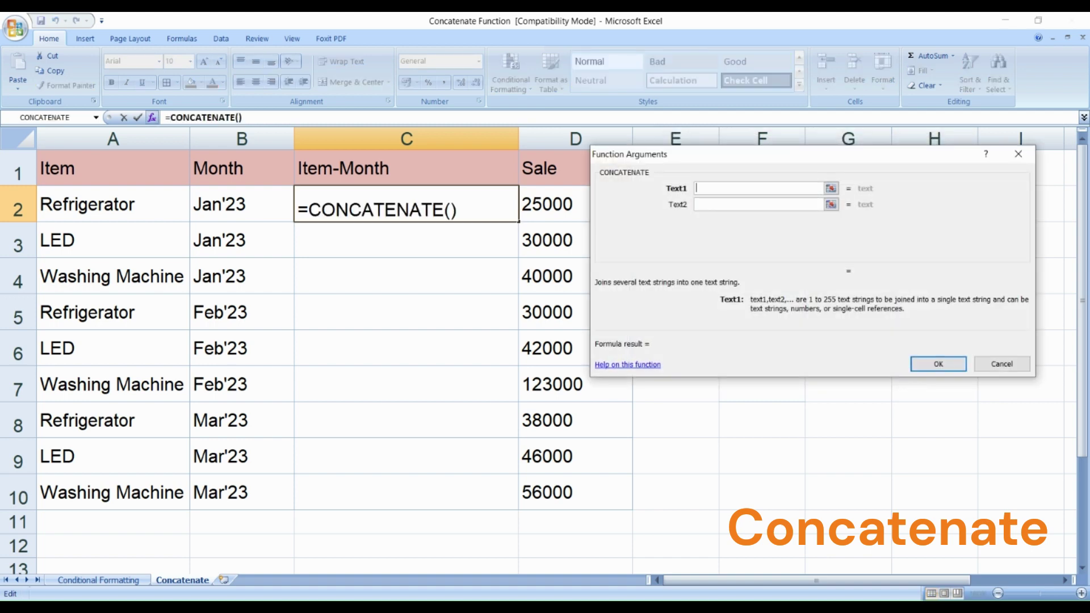
# Set the CONCATENATE arguments to A2 as Text1 and B2 as Text2, and apply the formula in C2.
pyautogui.moveTo(772, 149); pyautogui.dragTo(747, 180)
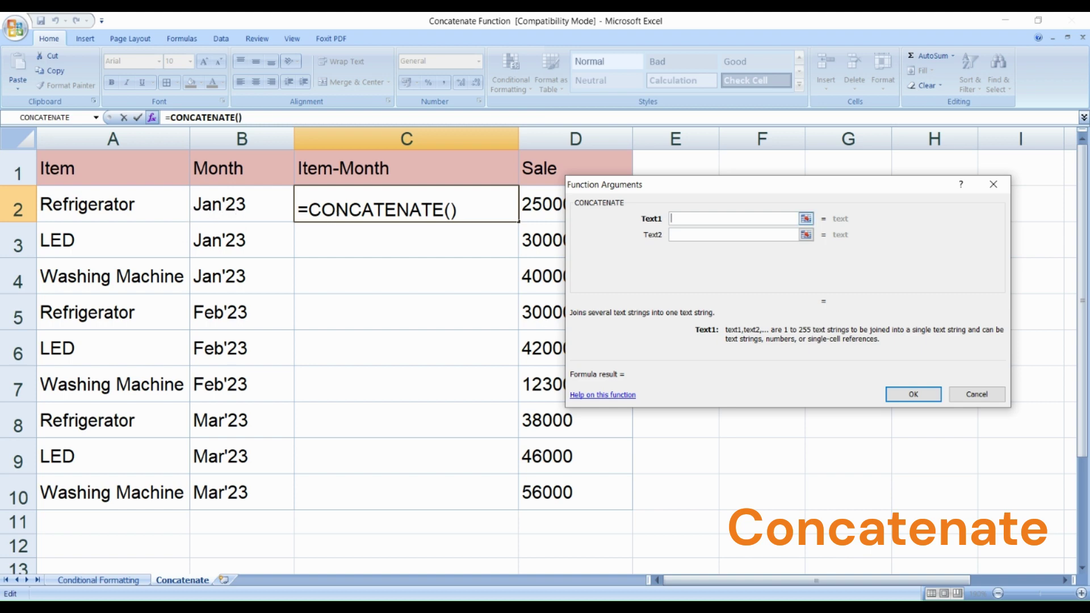
pyautogui.click(136, 211)
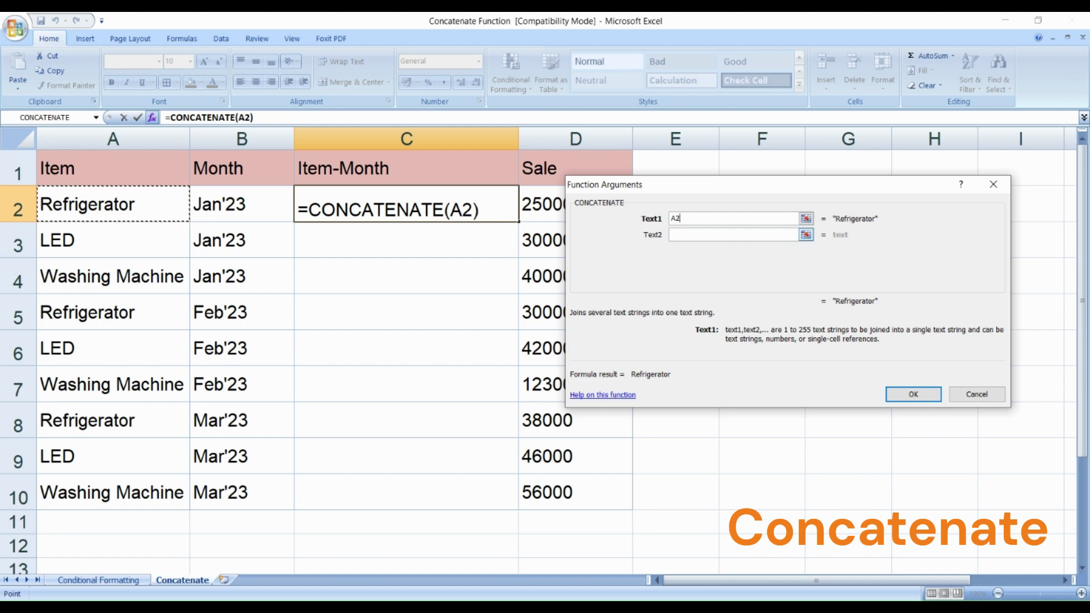
pyautogui.press('Tab')
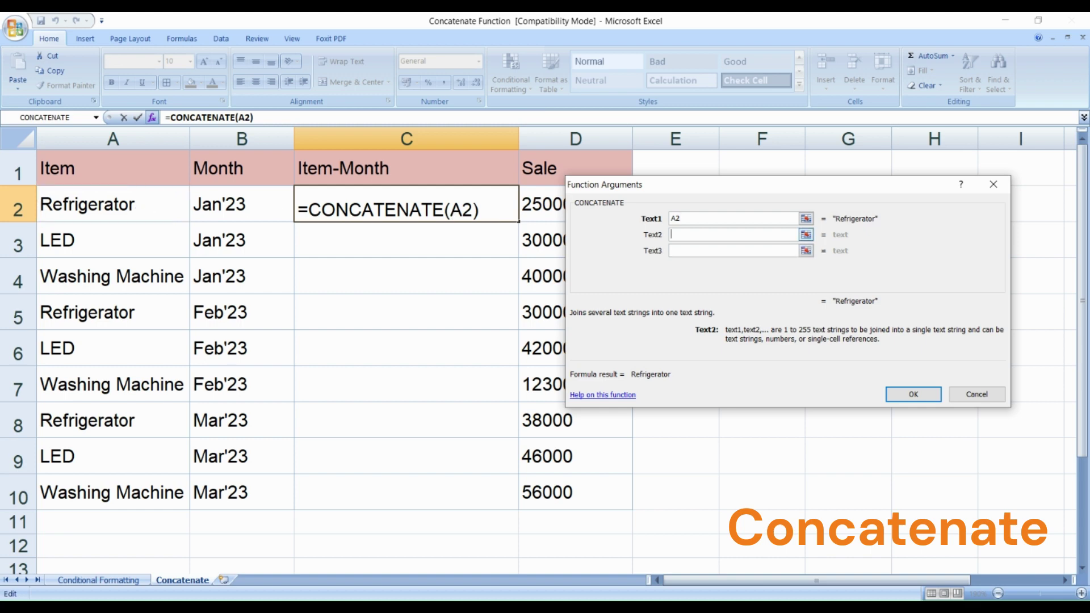
pyautogui.click(250, 208)
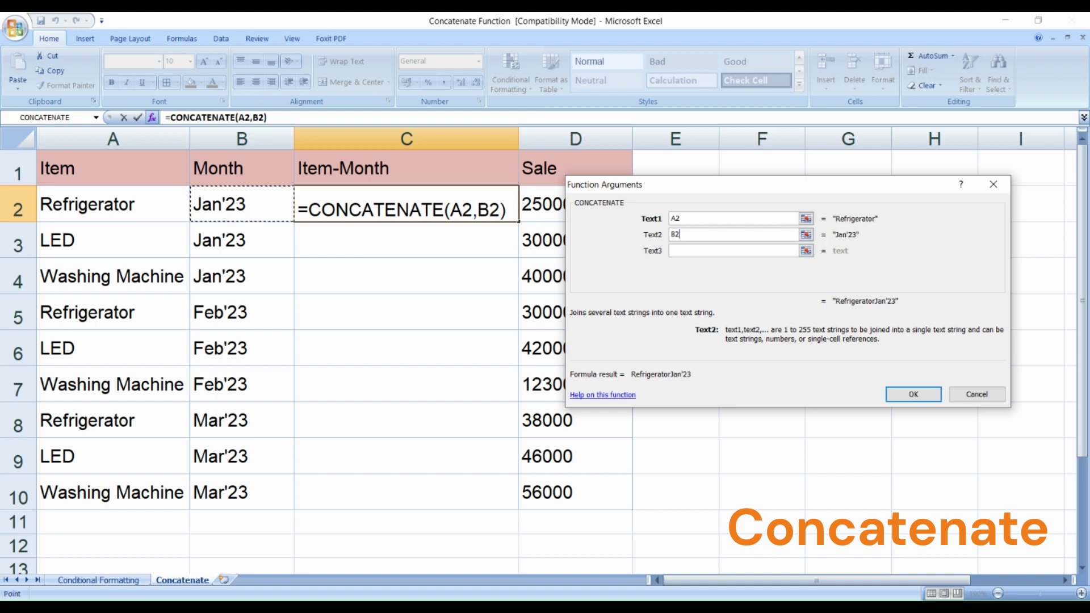
pyautogui.click(911, 394)
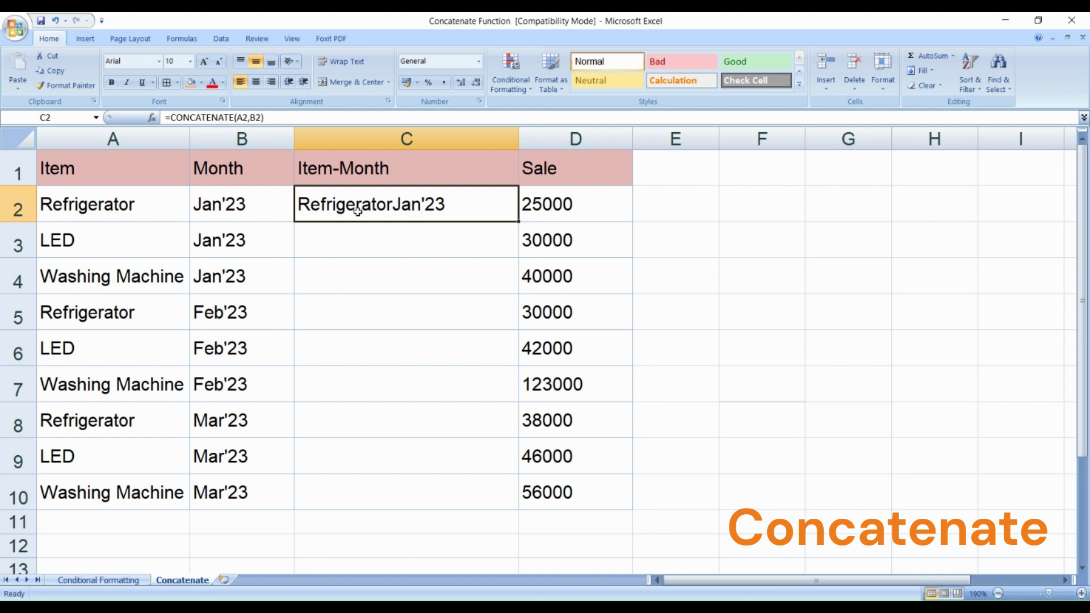
# Edit the C2 formula to join A2 and B2 with a hyphen, using "-" as Text2 and B2 as Text3.
pyautogui.click(152, 118)
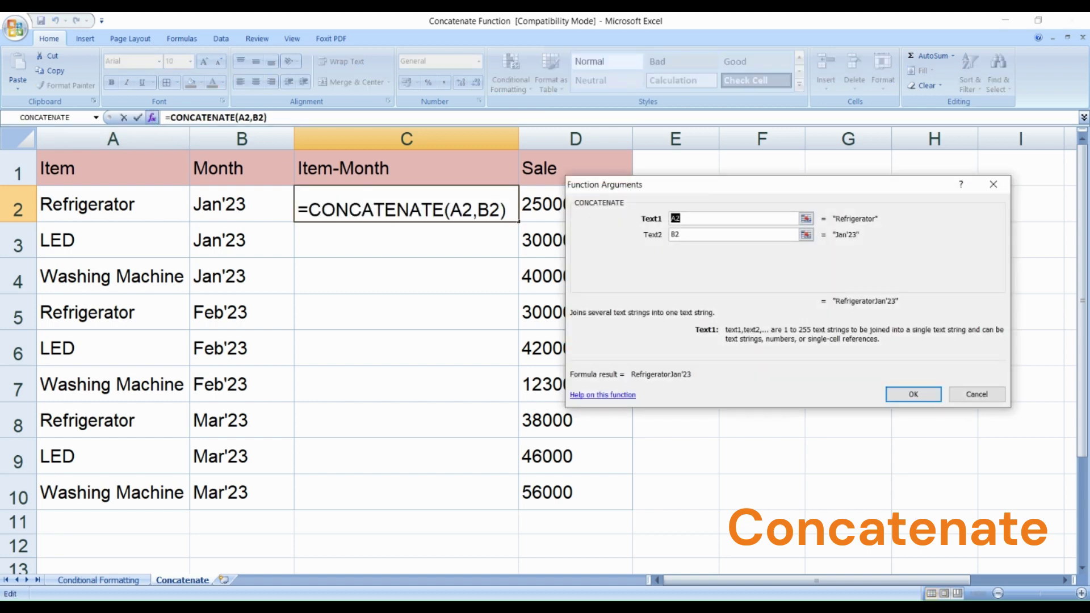
pyautogui.click(680, 234)
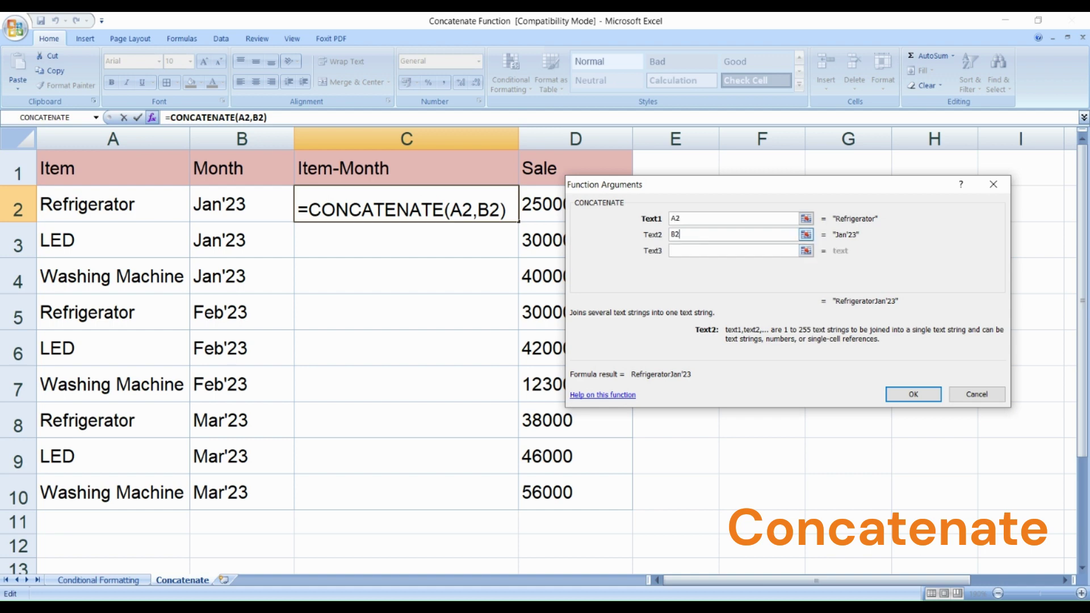
pyautogui.hotkey('shift', 'Home')
pyautogui.press('BackSpace')
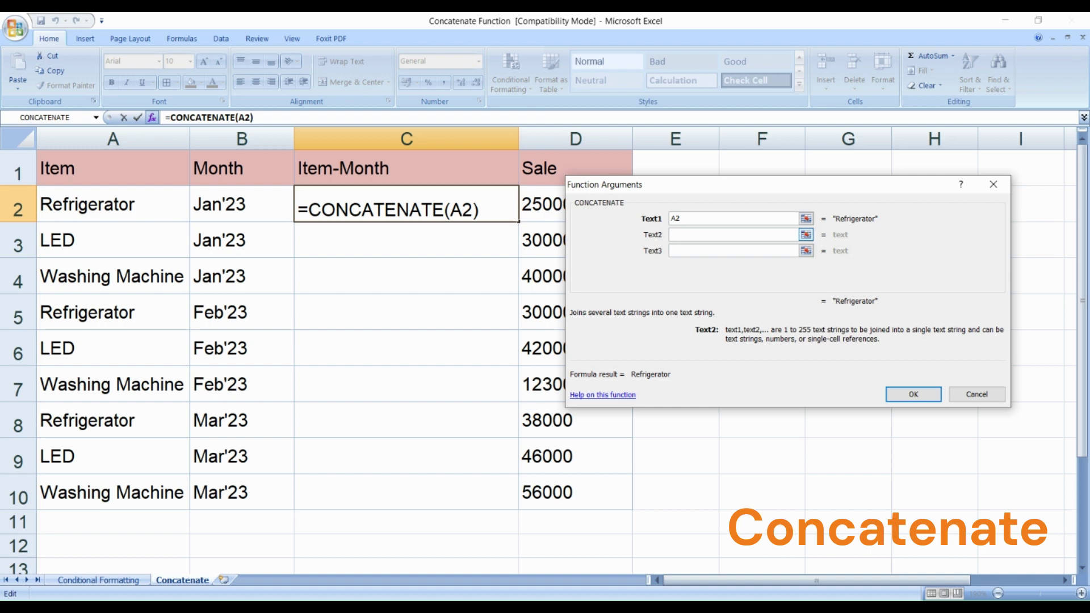
pyautogui.write('-')
pyautogui.press('Tab')
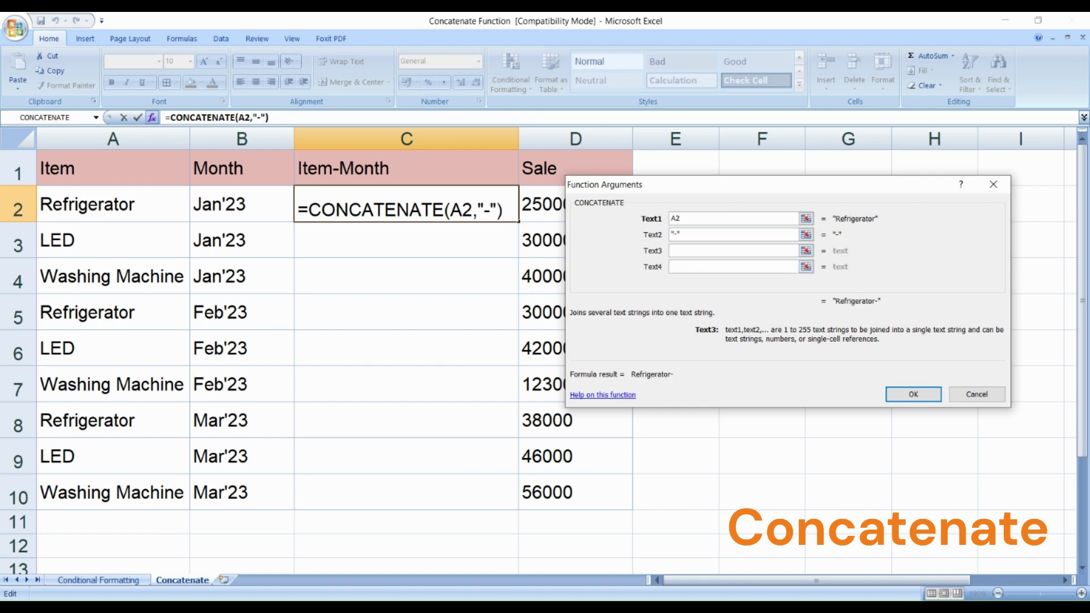
pyautogui.click(255, 205)
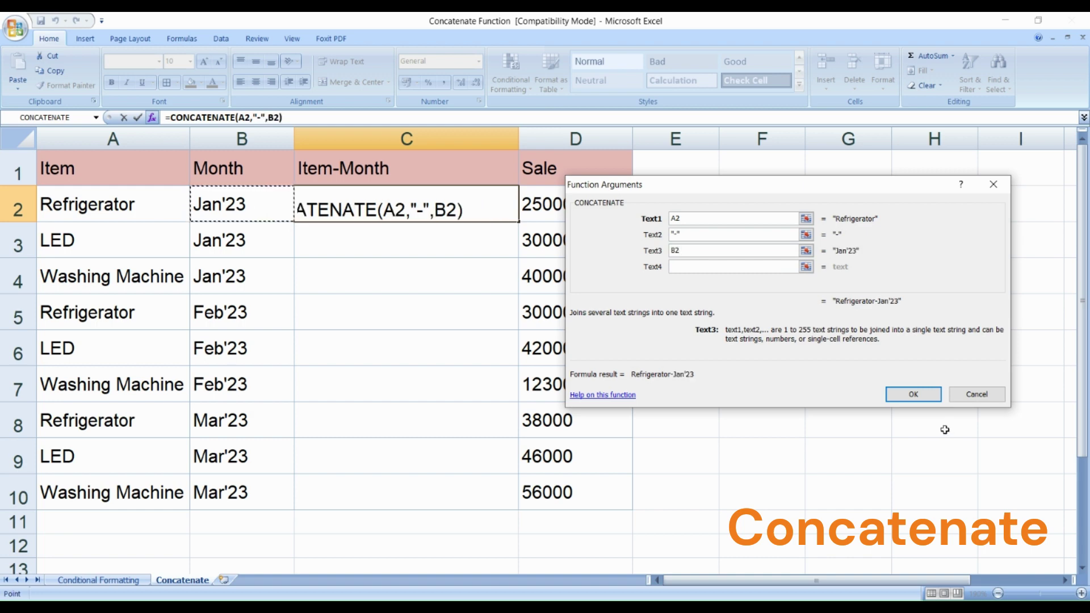
pyautogui.click(913, 394)
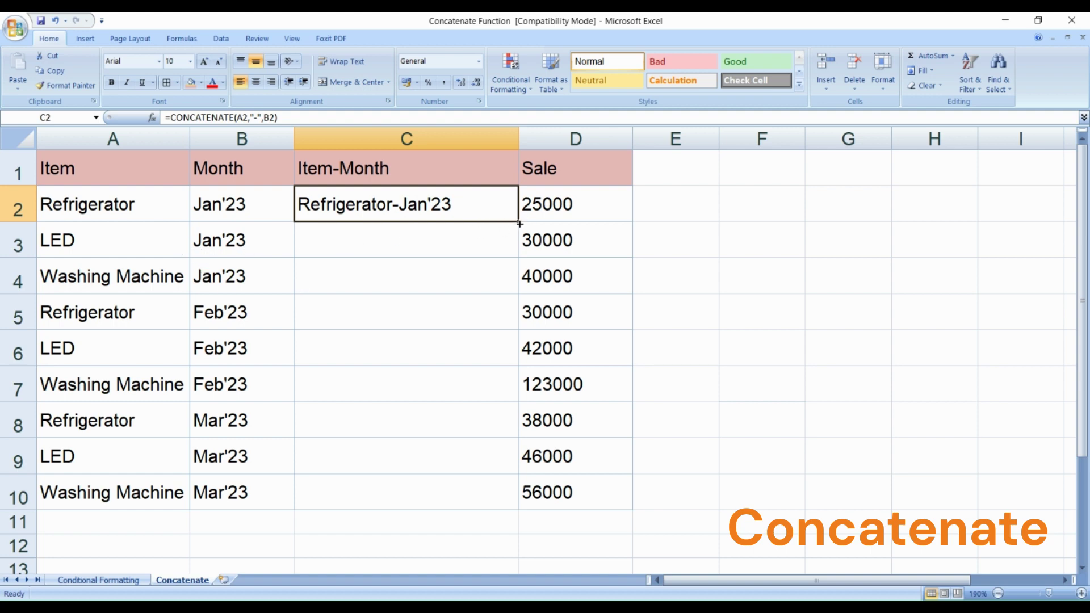
# Fill the C2 formula down through C10 and check the combined entries in the Item-Month column.
pyautogui.moveTo(519, 223); pyautogui.dragTo(499, 502)
pyautogui.click(684, 355)
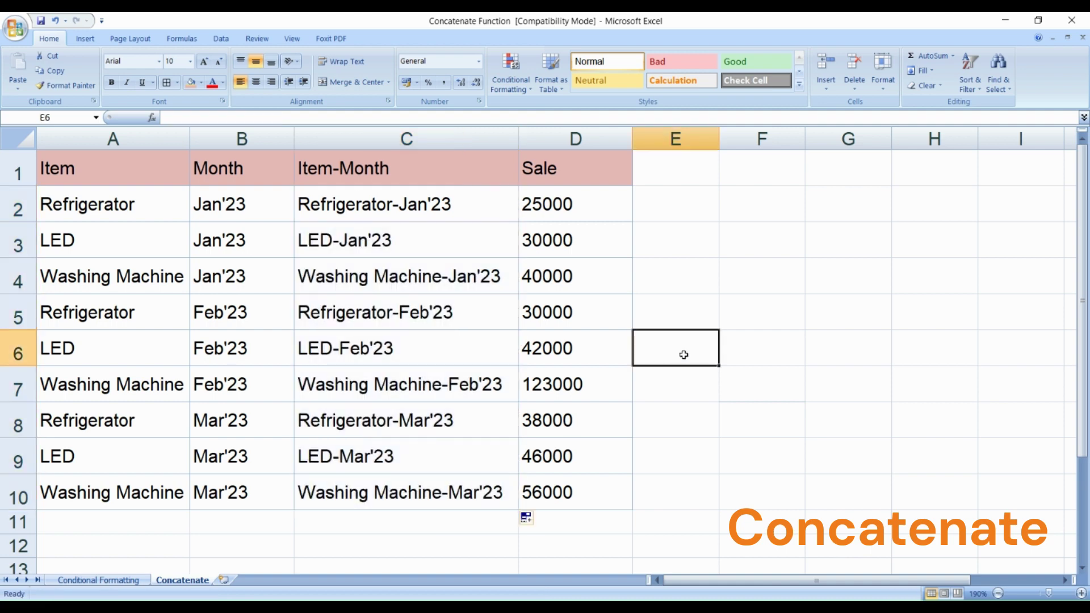
pyautogui.moveTo(382, 238); pyautogui.dragTo(402, 482)
pyautogui.click(409, 212)
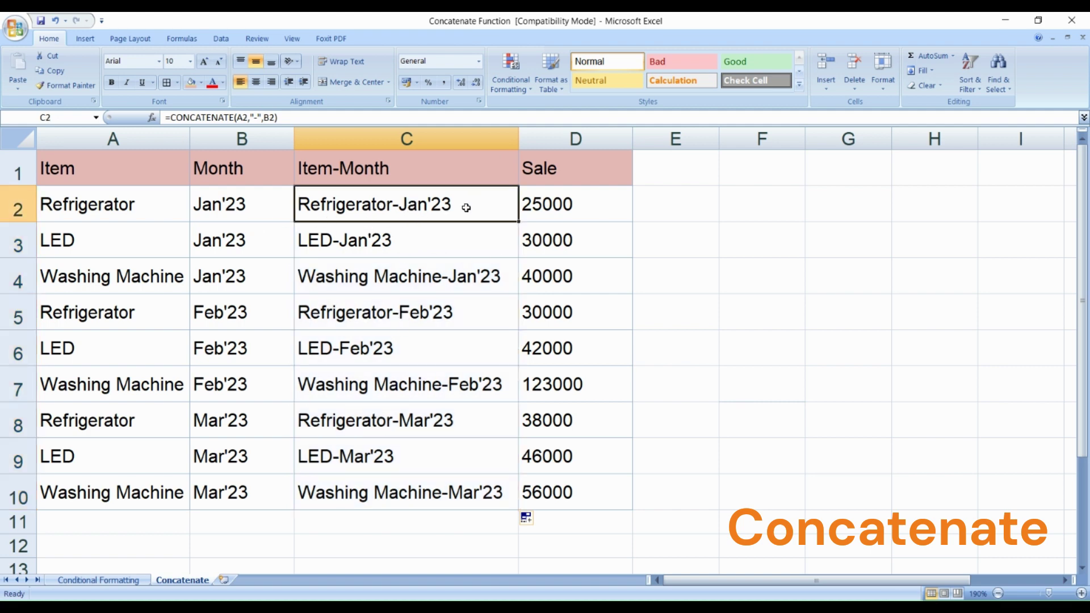
pyautogui.click(431, 315)
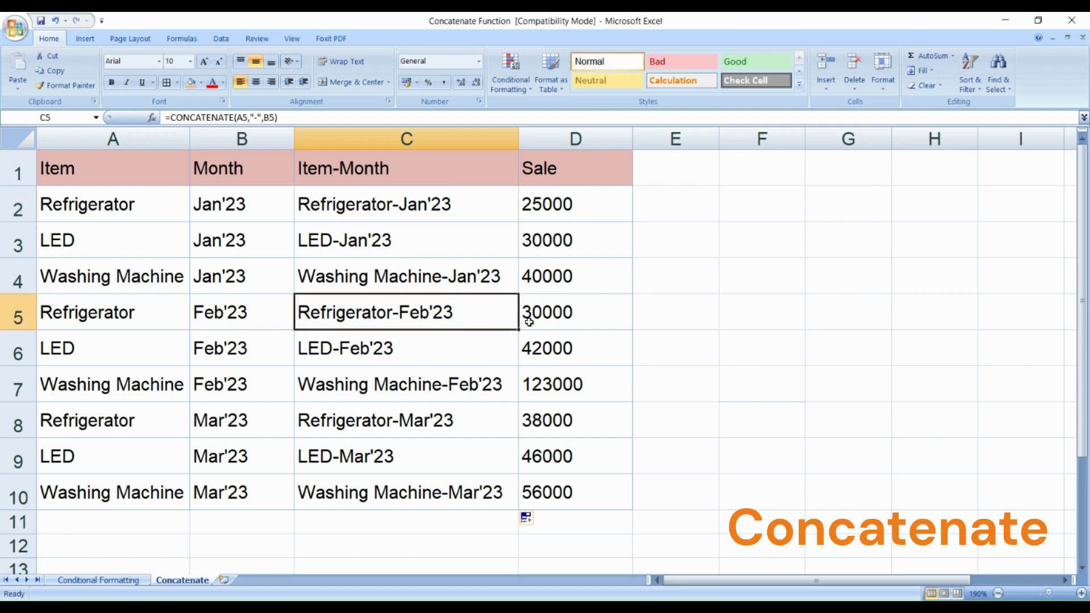
pyautogui.click(443, 216)
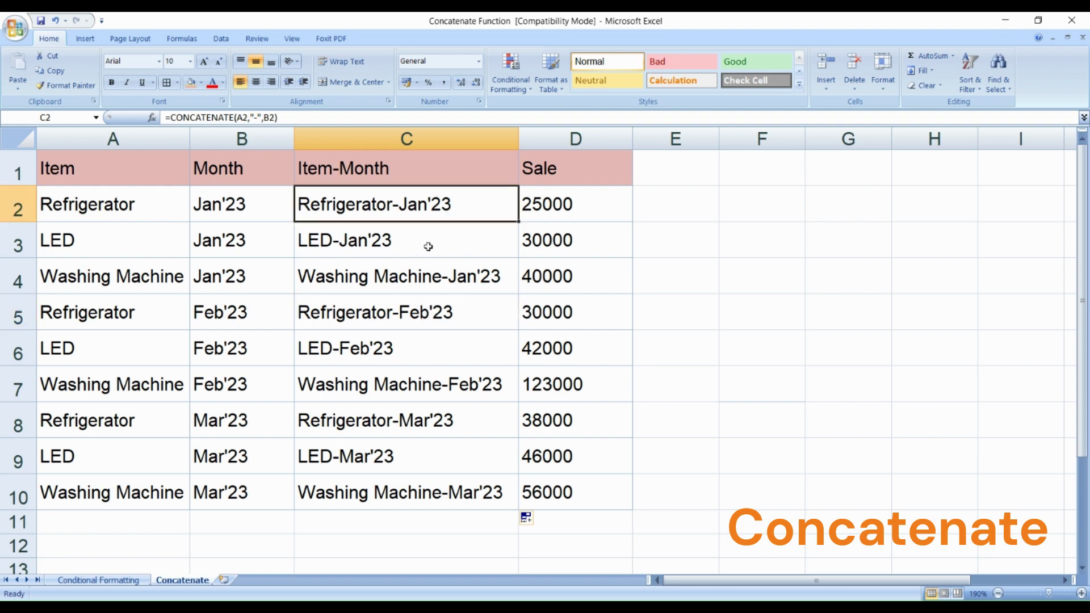
pyautogui.click(428, 247)
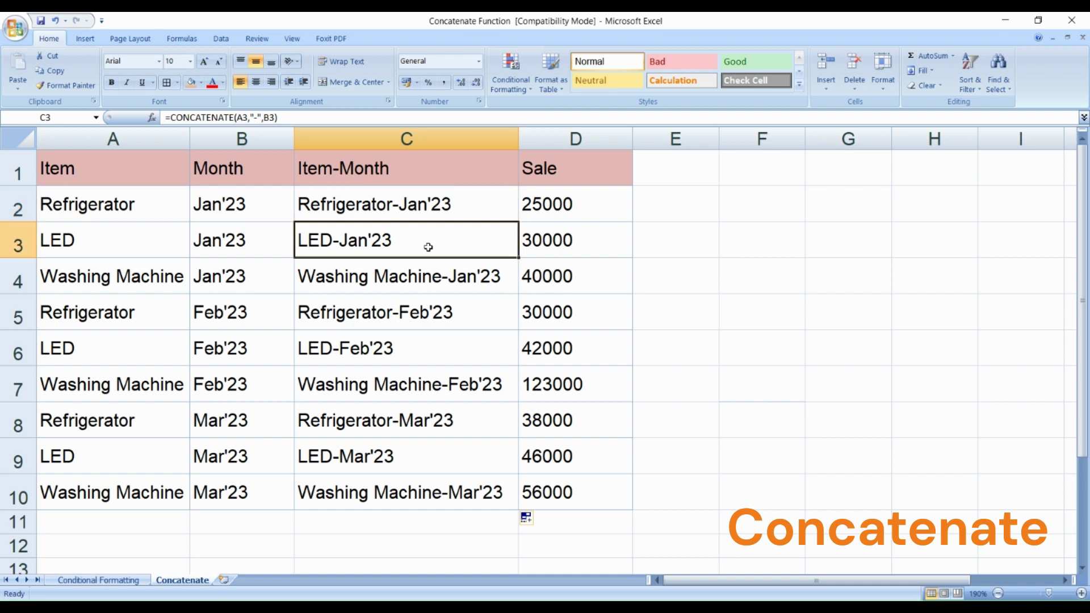